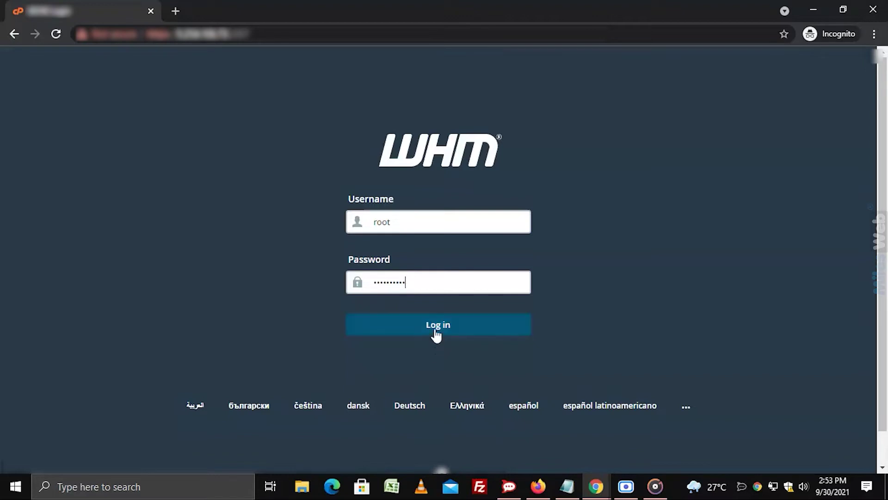
- Sign in to WHM with username root and its password
left_click(436, 324)
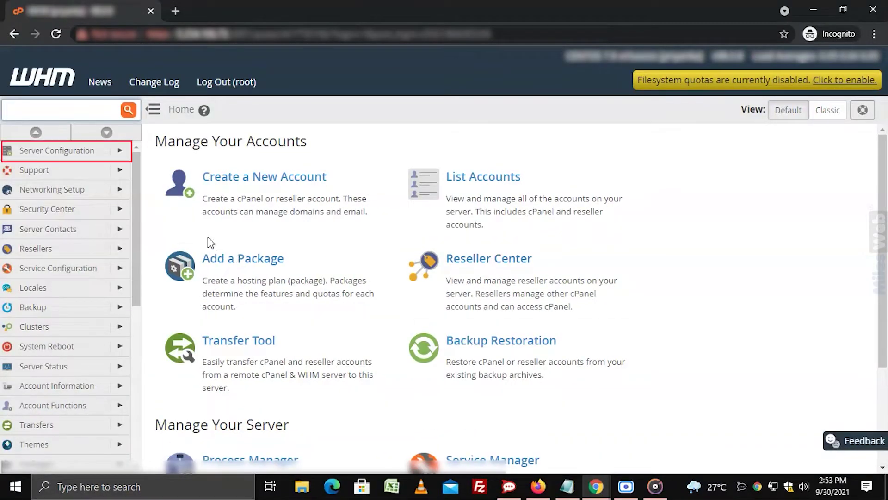
- Open the Server Configuration tools from the sidebar
left_click(95, 154)
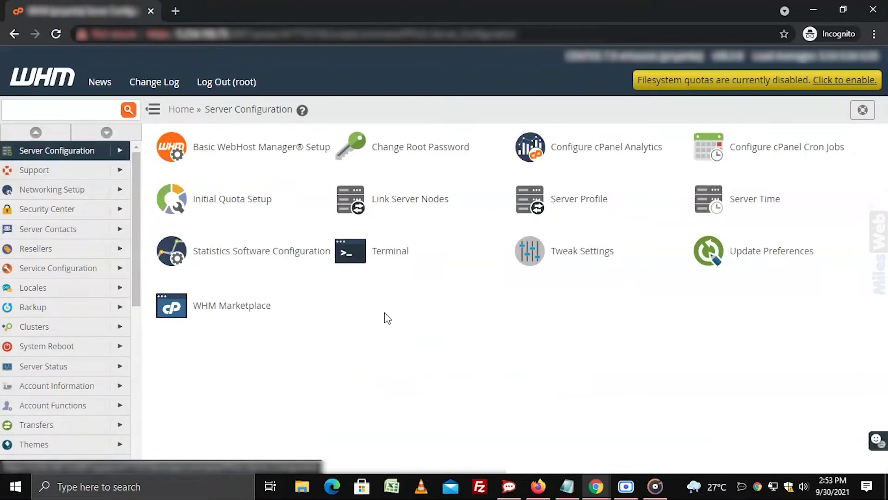
- Run /usr/local/cpanel/scripts/installpostgres in the WHM Terminal and answer y to proceed
left_click(389, 257)
type("/usr/local/cpanel/scripts/installpostgres")
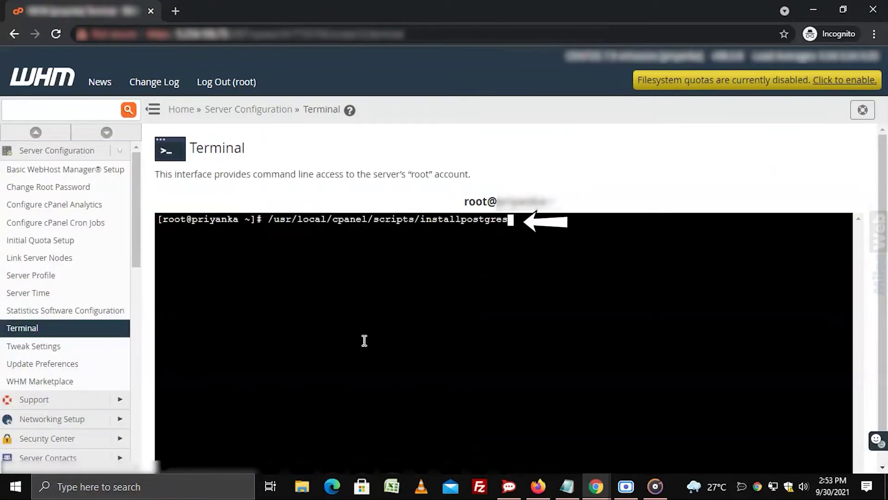
key("Return")
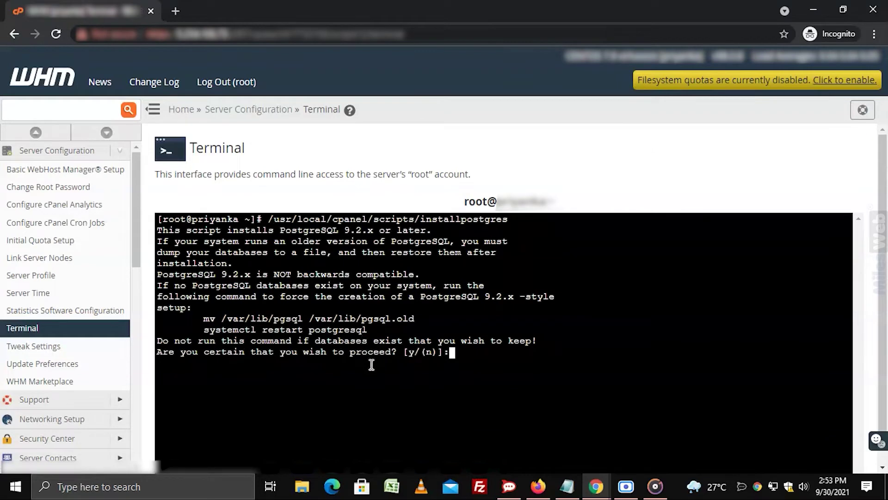
type("y")
key("Return")
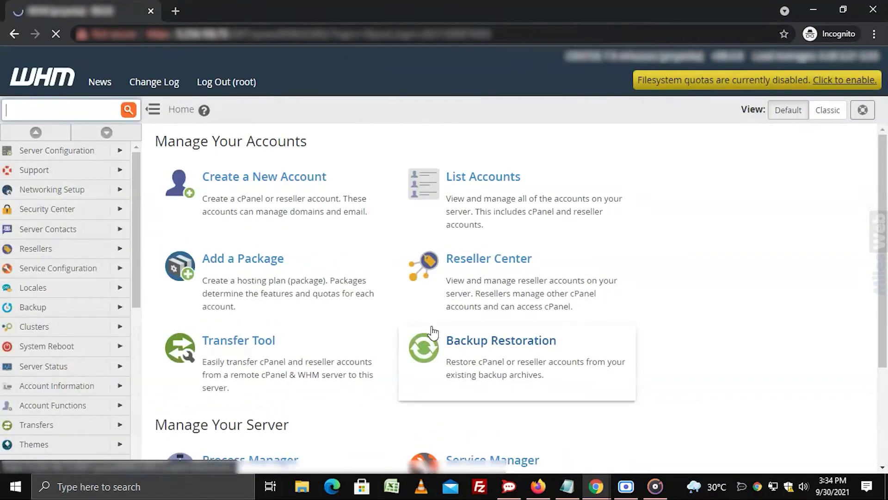
scroll(69, 312, "down", 5)
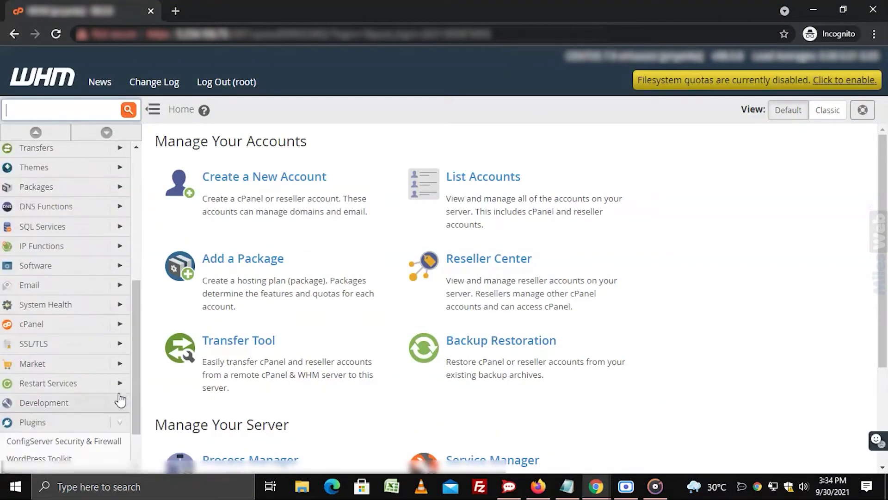
- Go to SQL Services and open Configure PostgreSQL
left_click(82, 230)
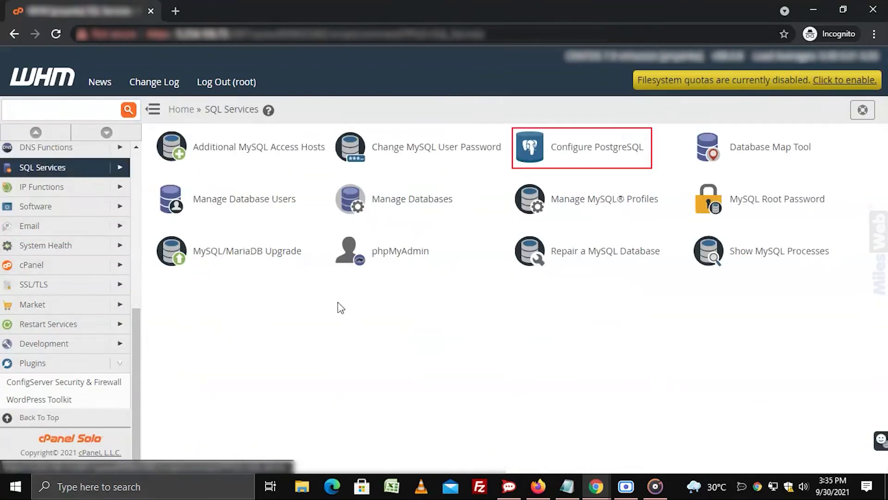
left_click(604, 151)
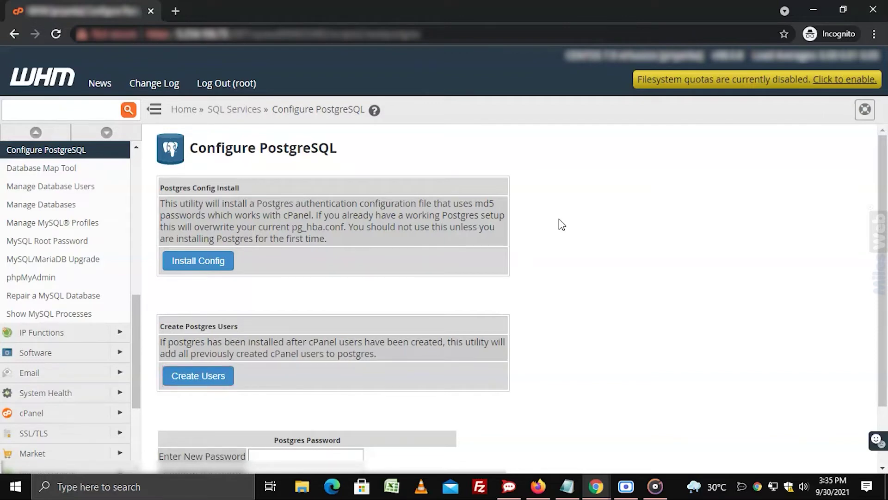
scroll(561, 224, "down", 1)
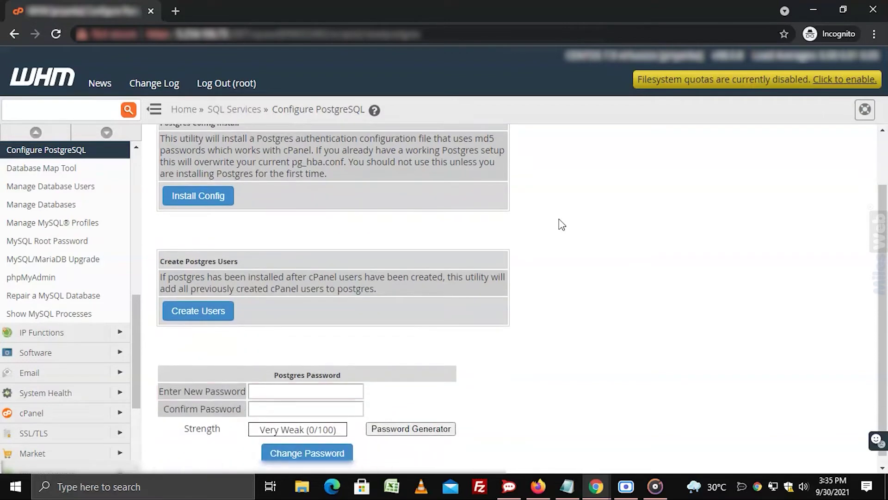
- Enter and confirm a strong new Postgres password, then save it with Change Password
left_click(352, 391)
type("************")
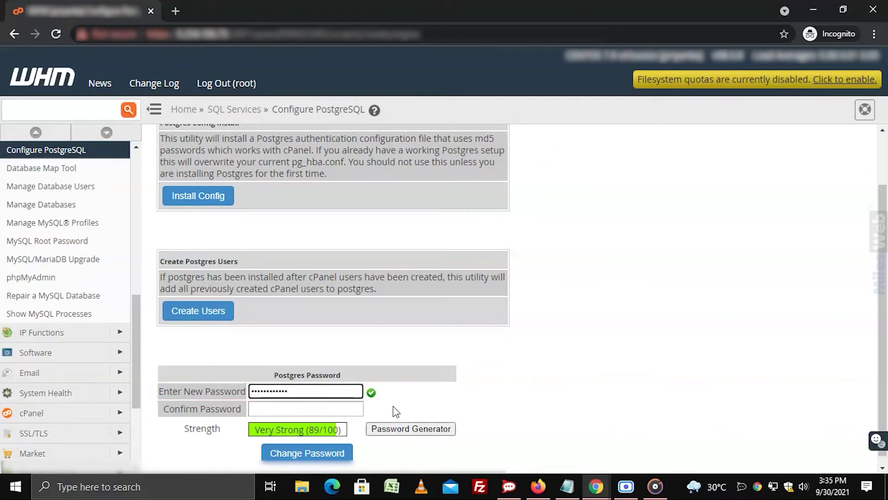
left_click(346, 409)
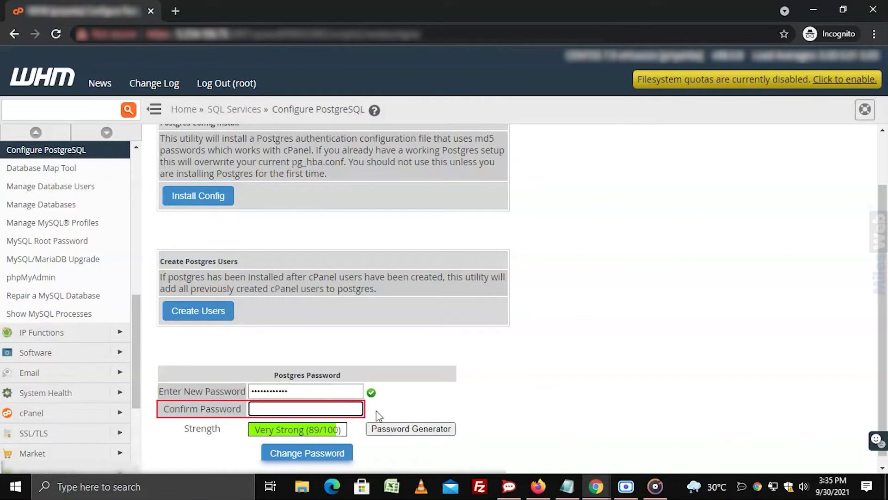
type("************")
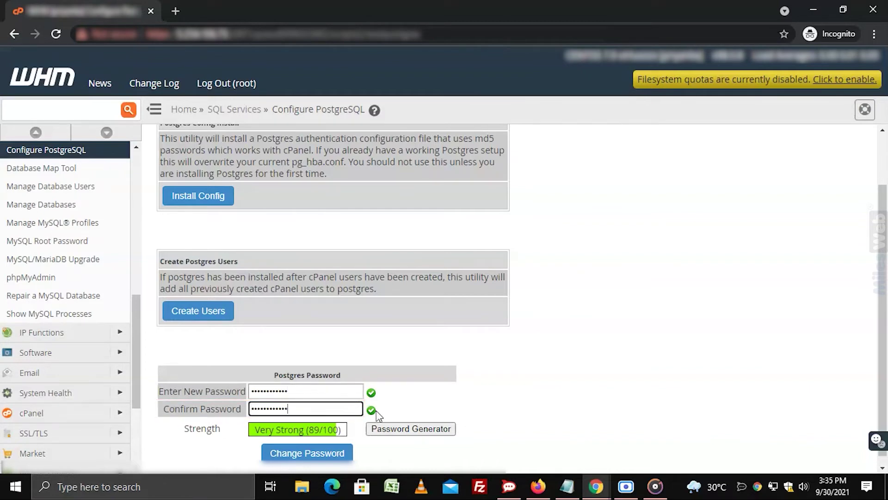
left_click(316, 452)
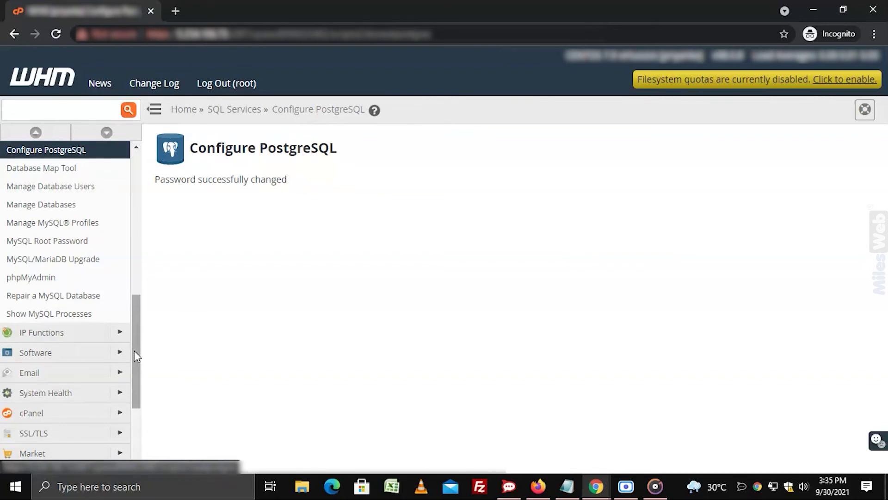
left_click_drag(133, 351, 133, 386)
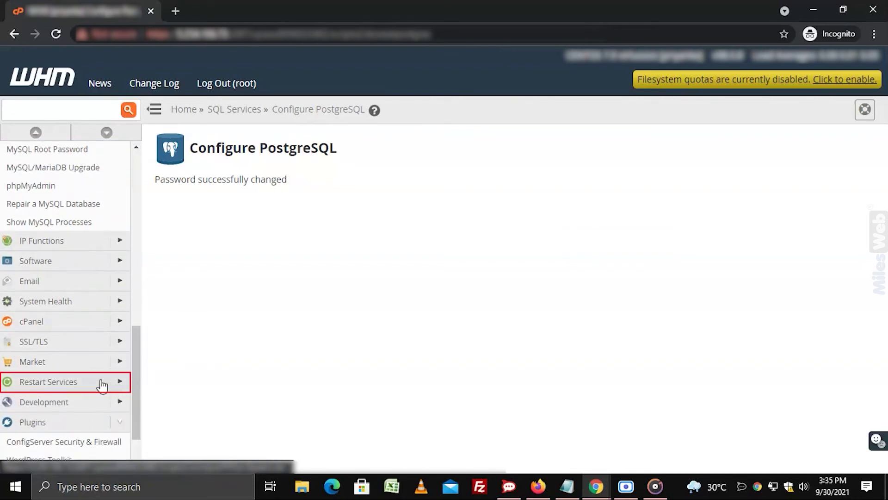
- Restart the SQL Server (PgSQL) service from Restart Services and confirm with Yes
left_click(116, 385)
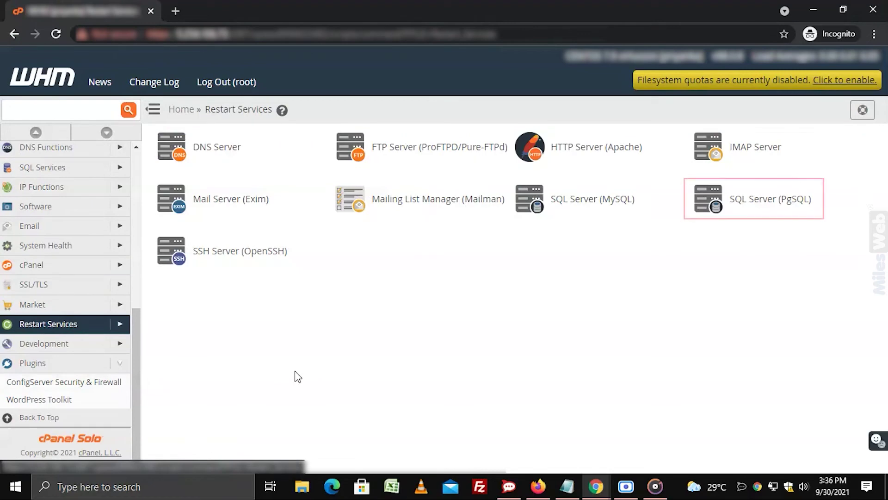
left_click(737, 206)
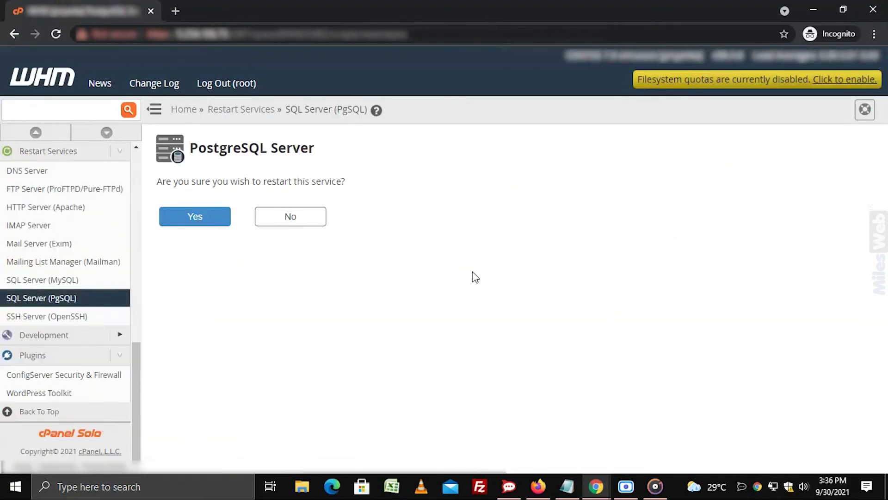
left_click(204, 218)
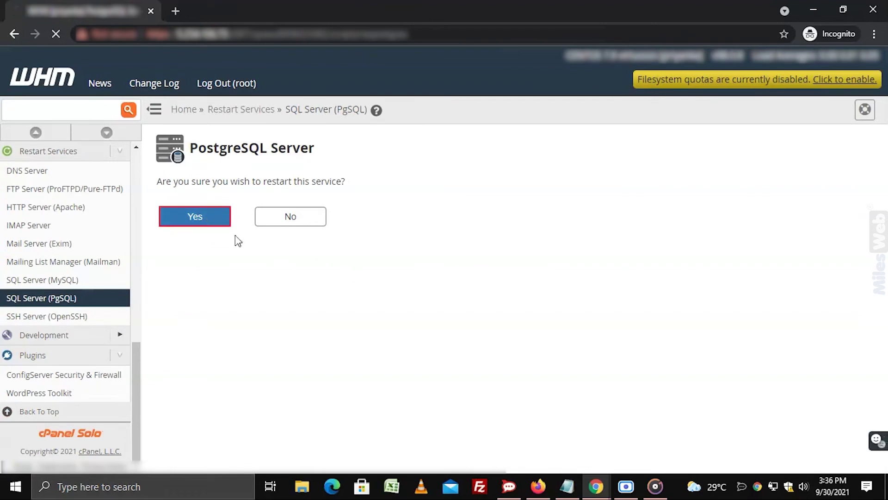